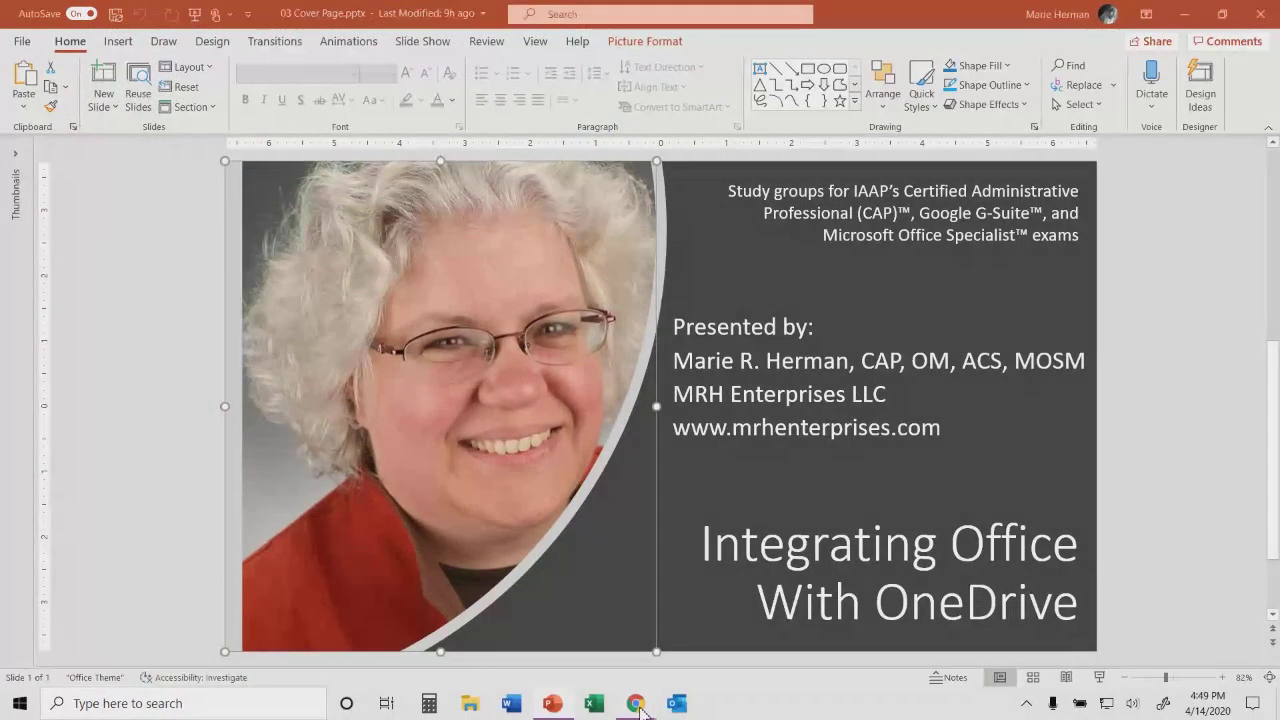
- Bring the 'My files - OneDrive' Chrome window to the front from the taskbar preview
{"action": "mouse_move", "coordinate": [640, 708]}
{"action": "left_click", "coordinate": [587, 652]}
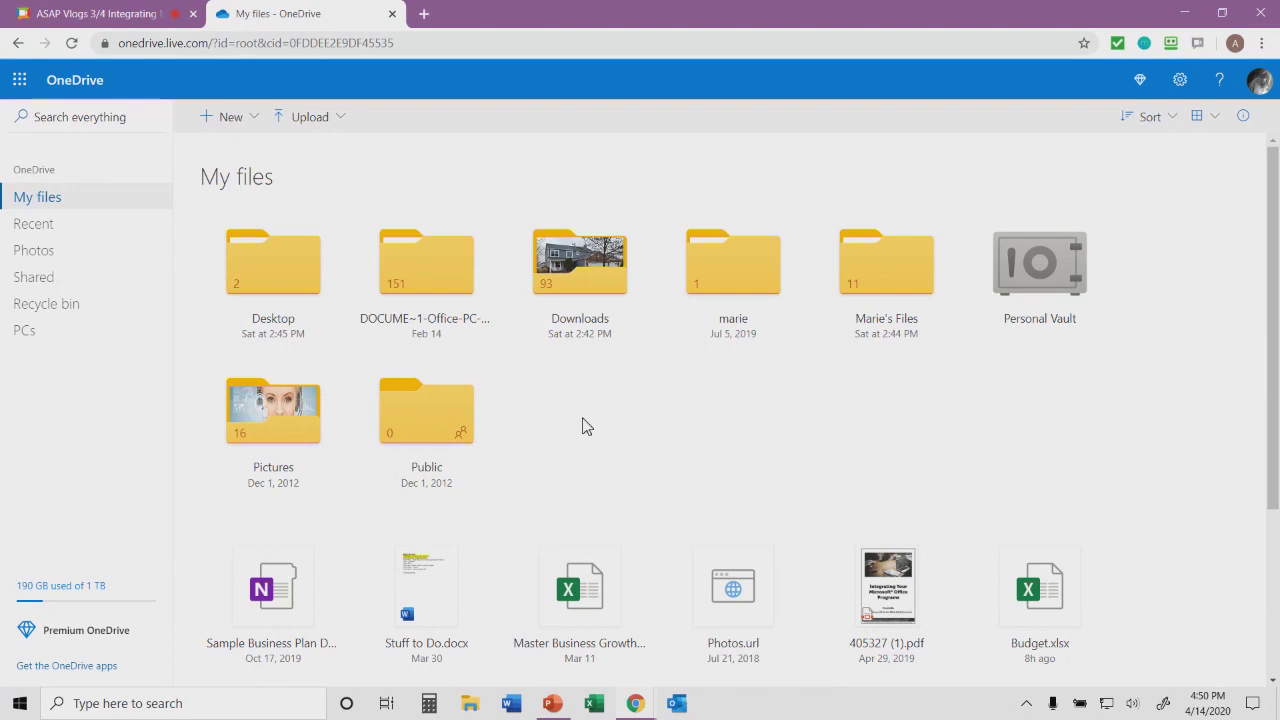
- Add a folder called 'Important Storage' through New > Folder
{"action": "left_click", "coordinate": [231, 118]}
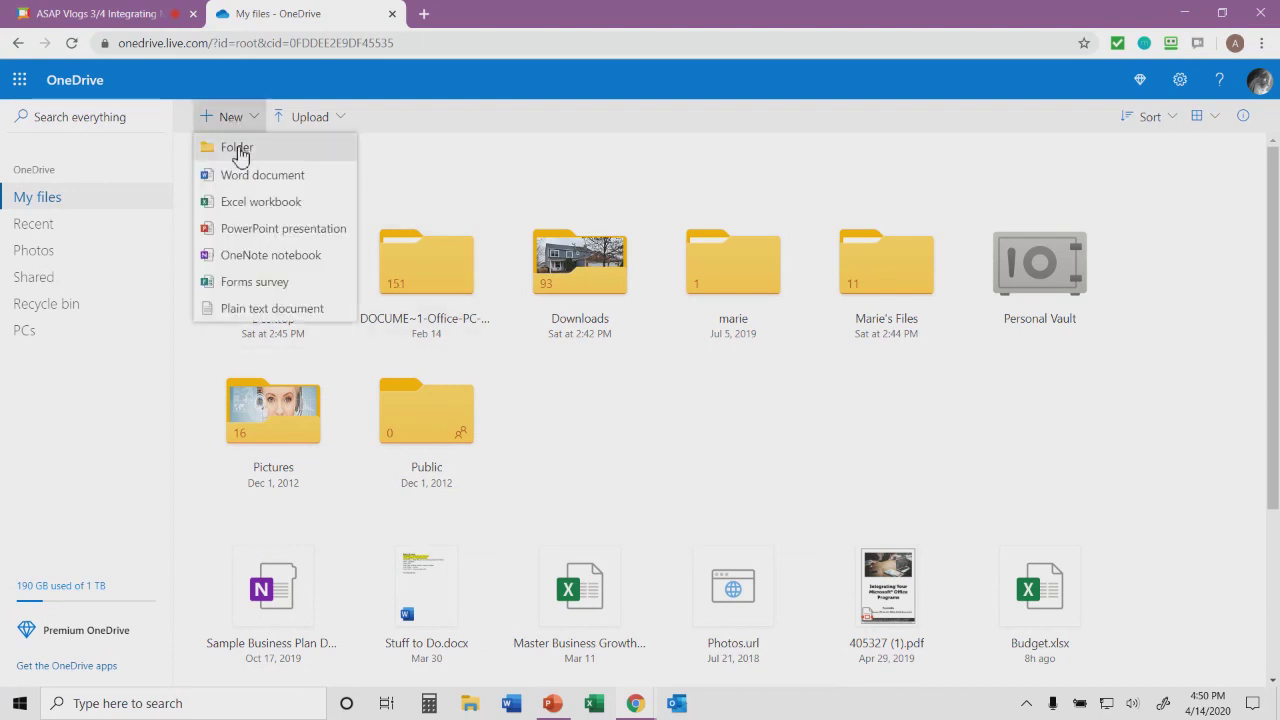
{"action": "left_click", "coordinate": [237, 147]}
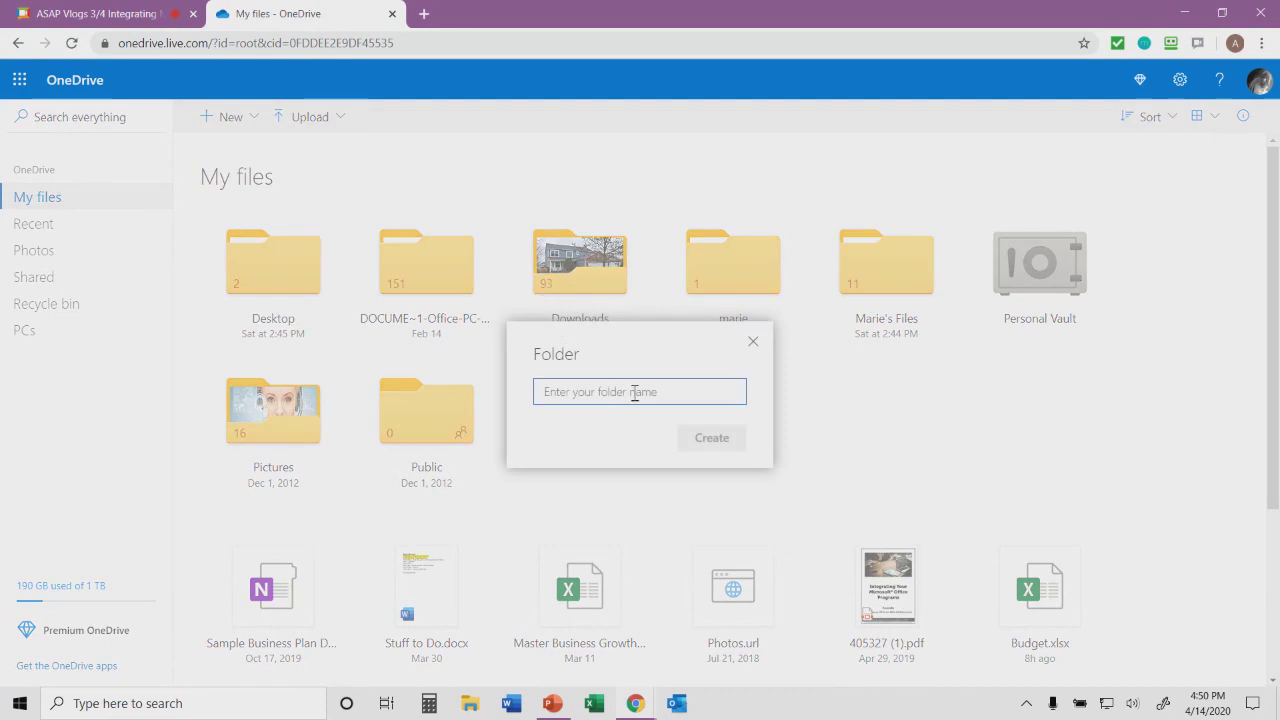
{"action": "type", "text": "I"}
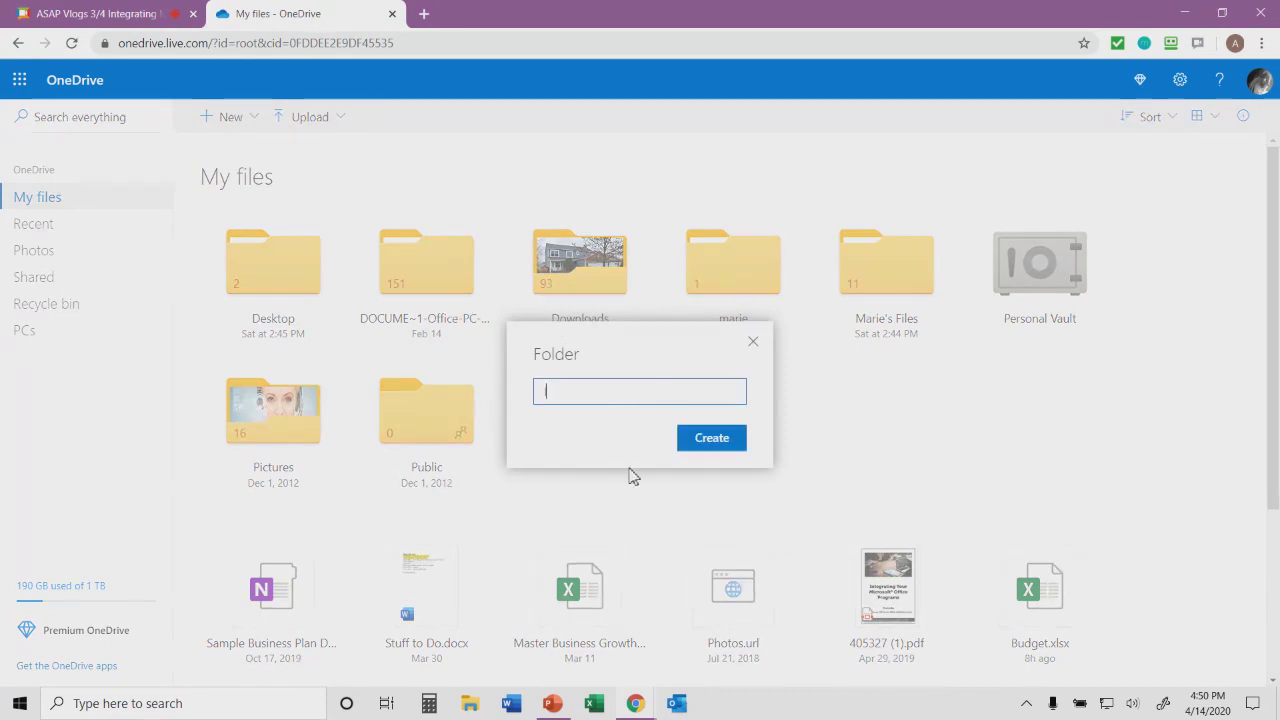
{"action": "type", "text": "mportant Storage"}
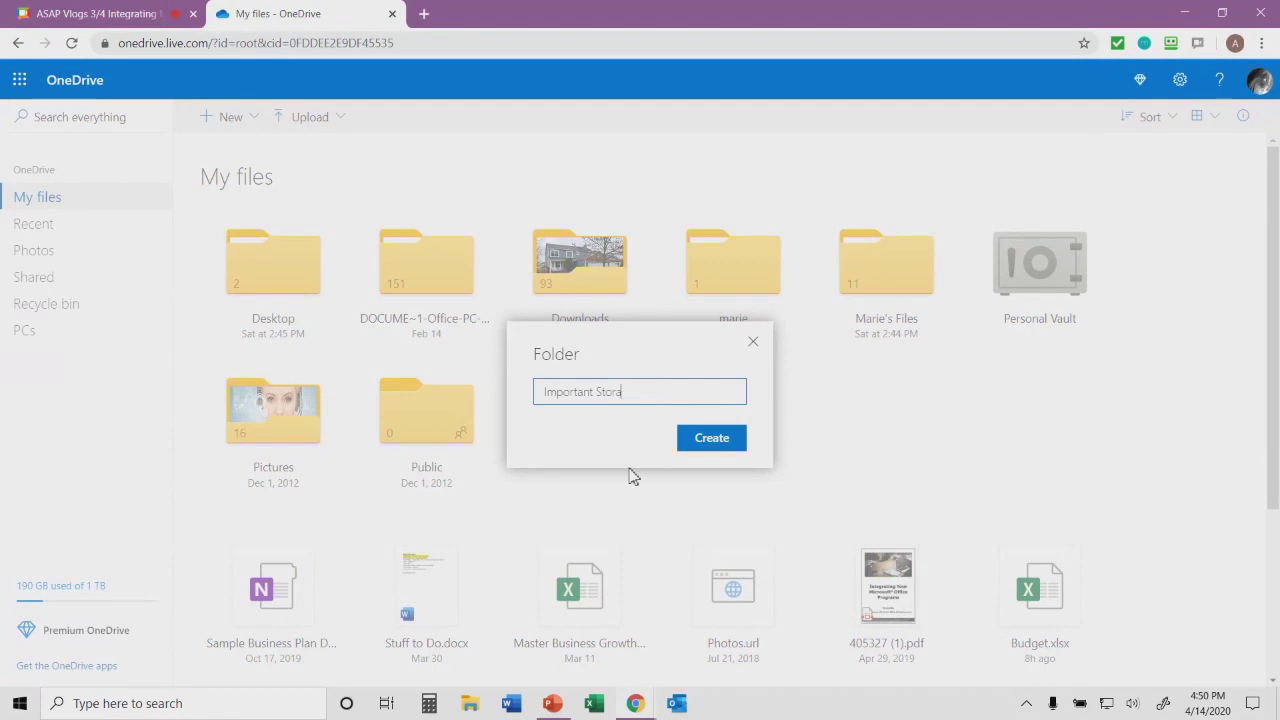
{"action": "left_click", "coordinate": [703, 446]}
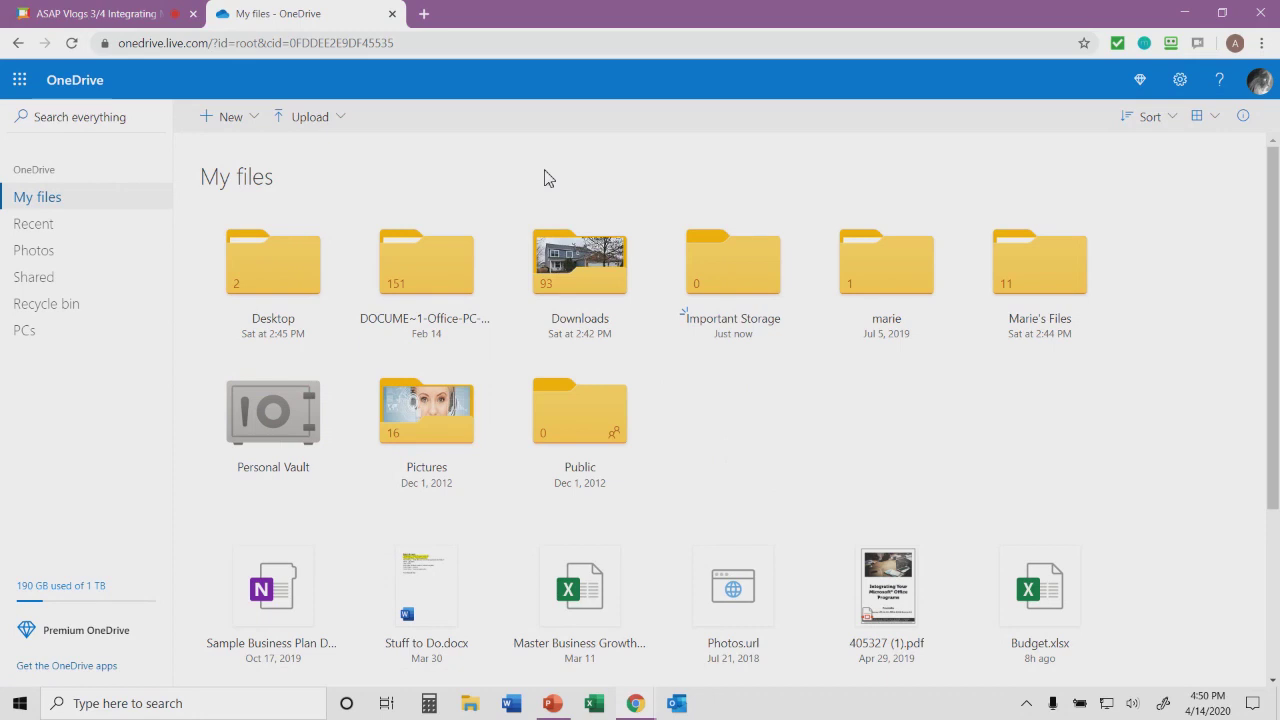
- Show the New menu's file types: Folder, Word document, Excel workbook and more
{"action": "left_click", "coordinate": [254, 119]}
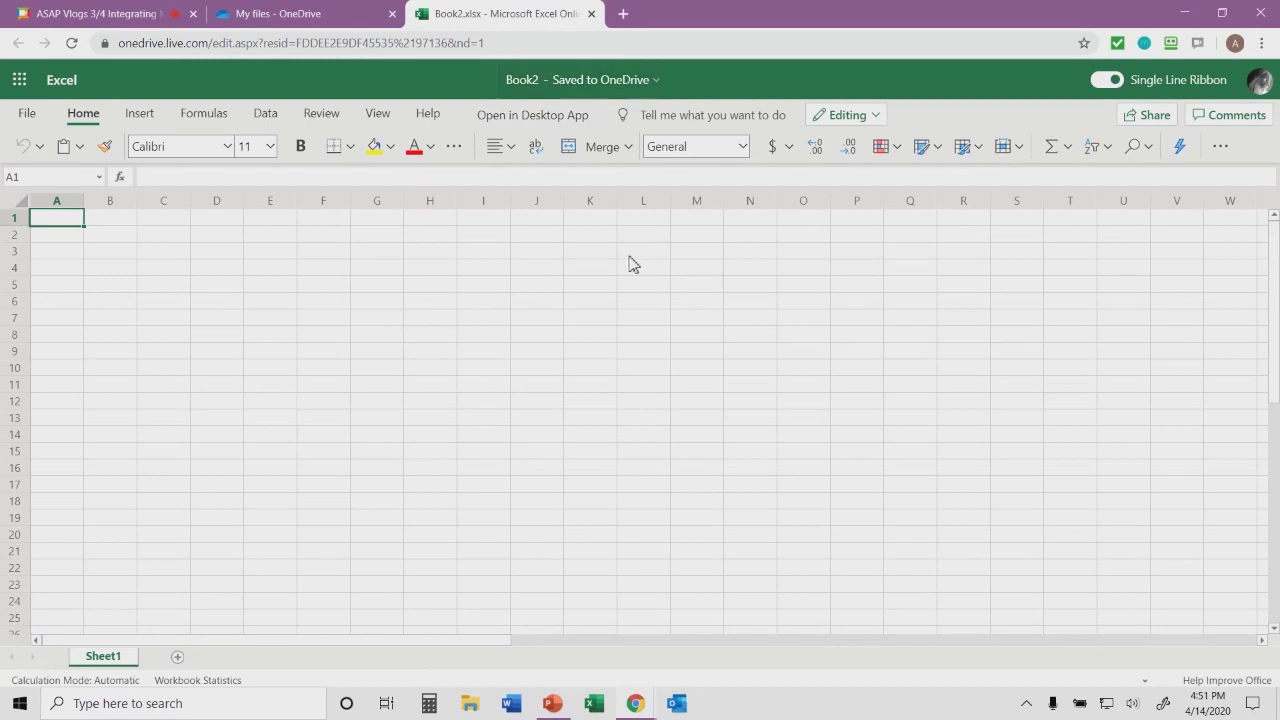
- Open the Share dialog for the new Book2 workbook
{"action": "left_click", "coordinate": [1149, 118]}
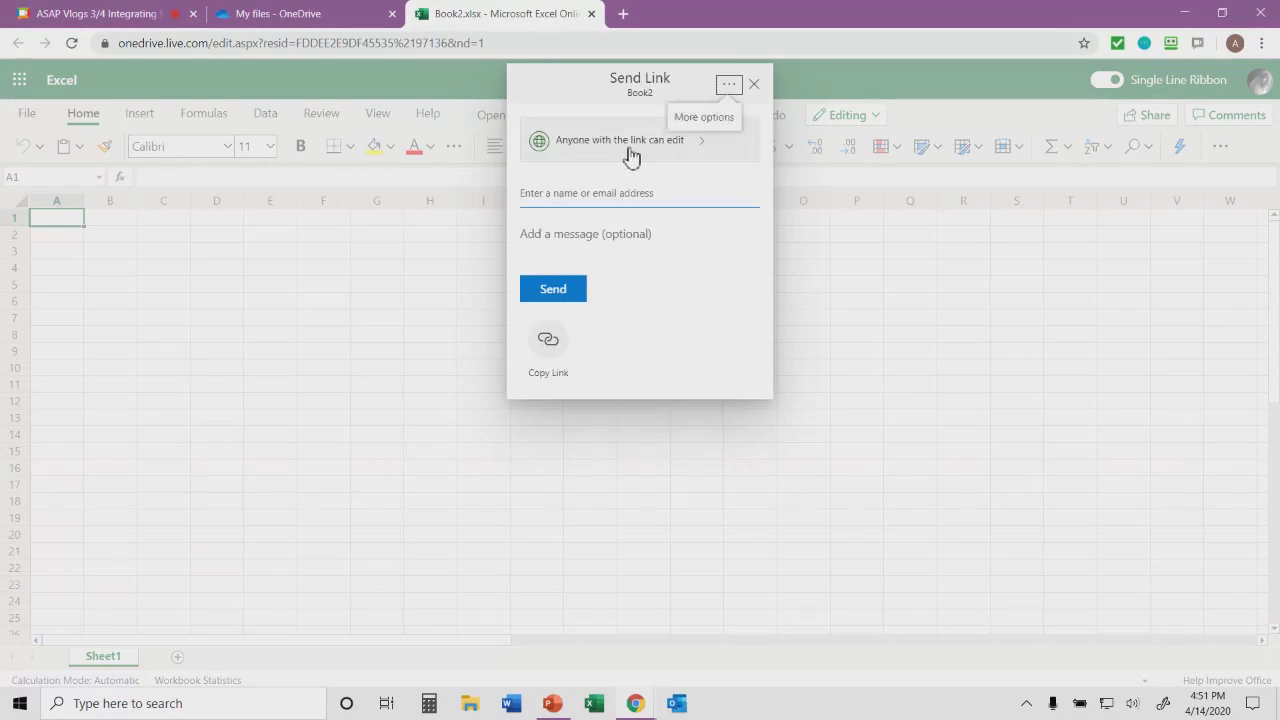
- Send Book2's edit link to the recipient's e-mail address
{"action": "left_click", "coordinate": [550, 191]}
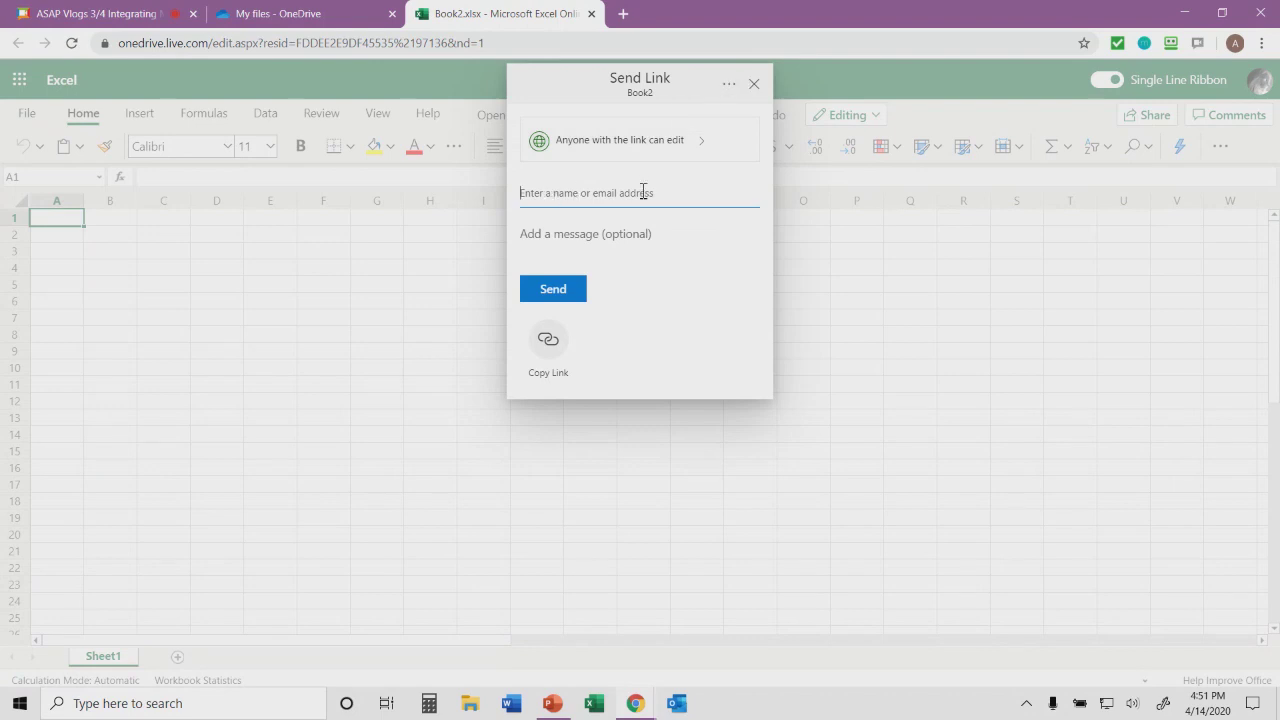
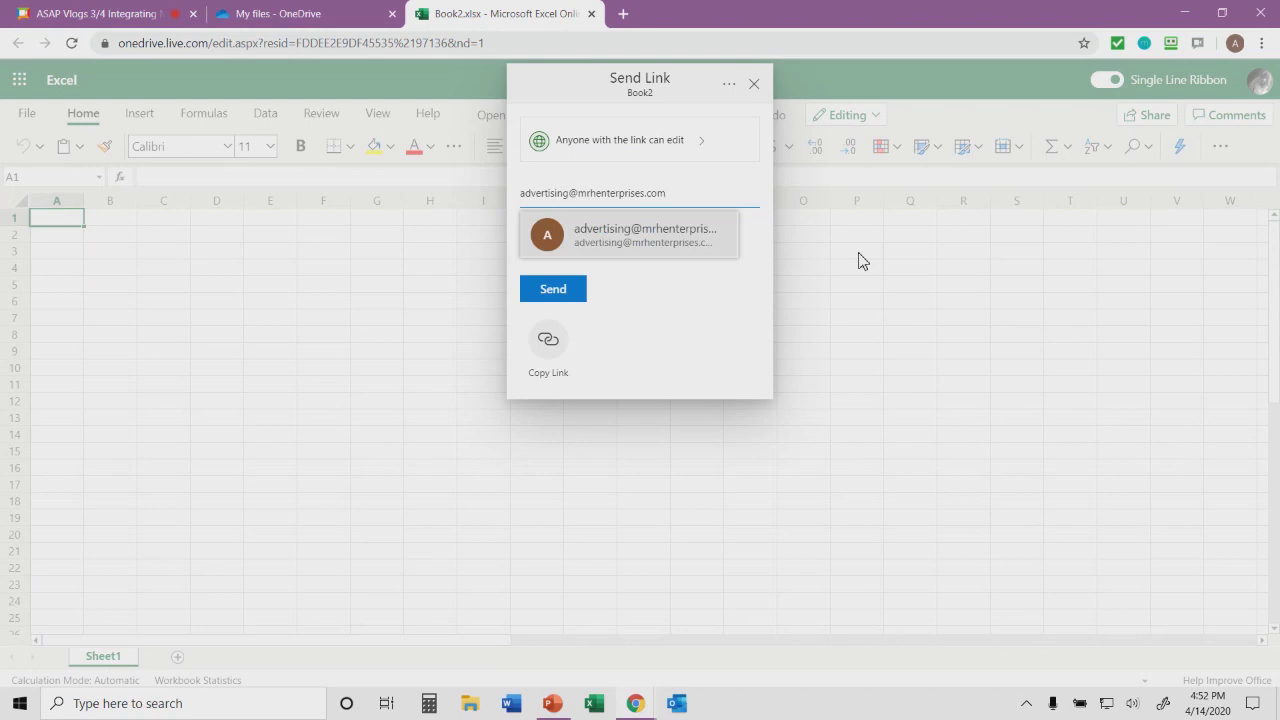
{"action": "left_click", "coordinate": [625, 228]}
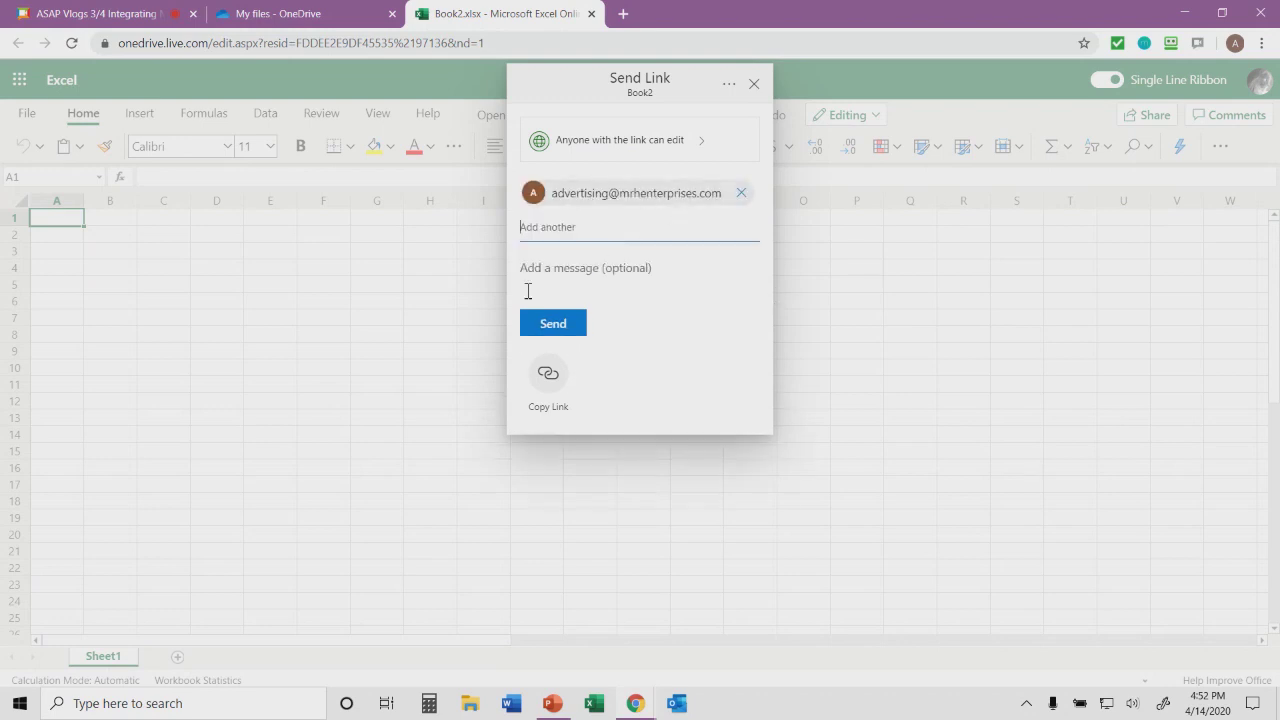
{"action": "left_click", "coordinate": [552, 336]}
{"action": "left_click", "coordinate": [561, 326]}
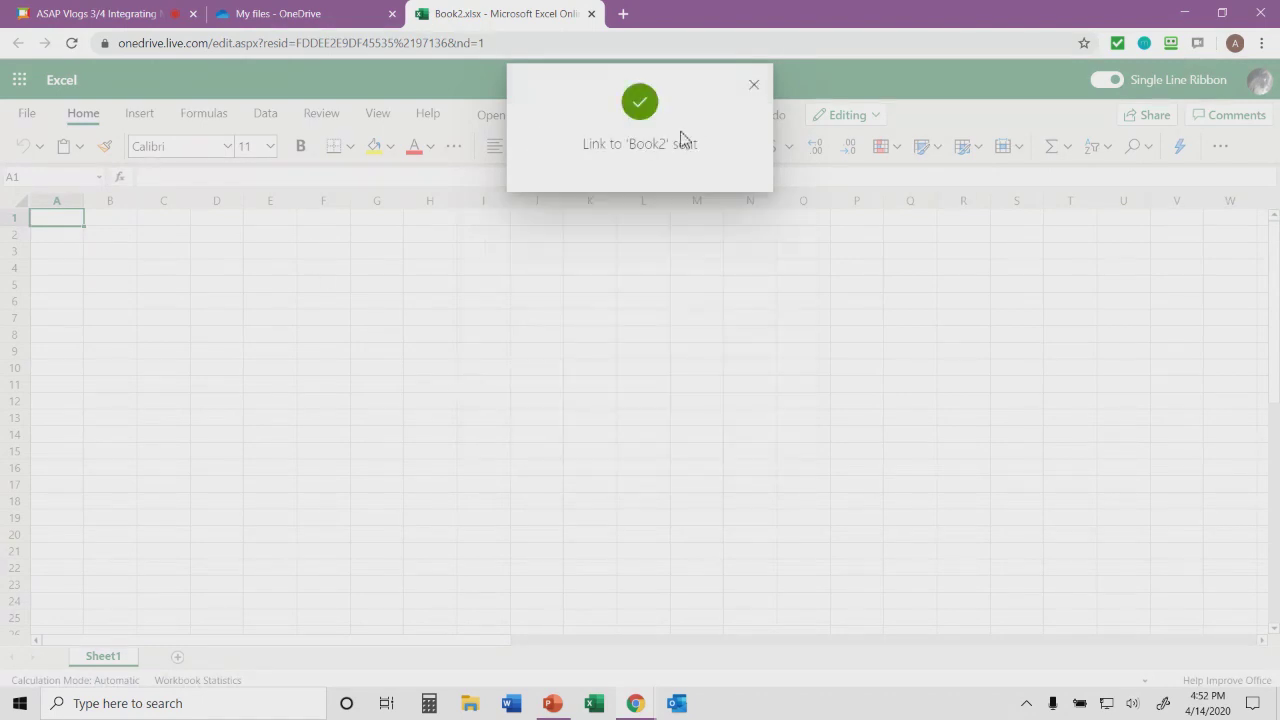
{"action": "left_click", "coordinate": [757, 86]}
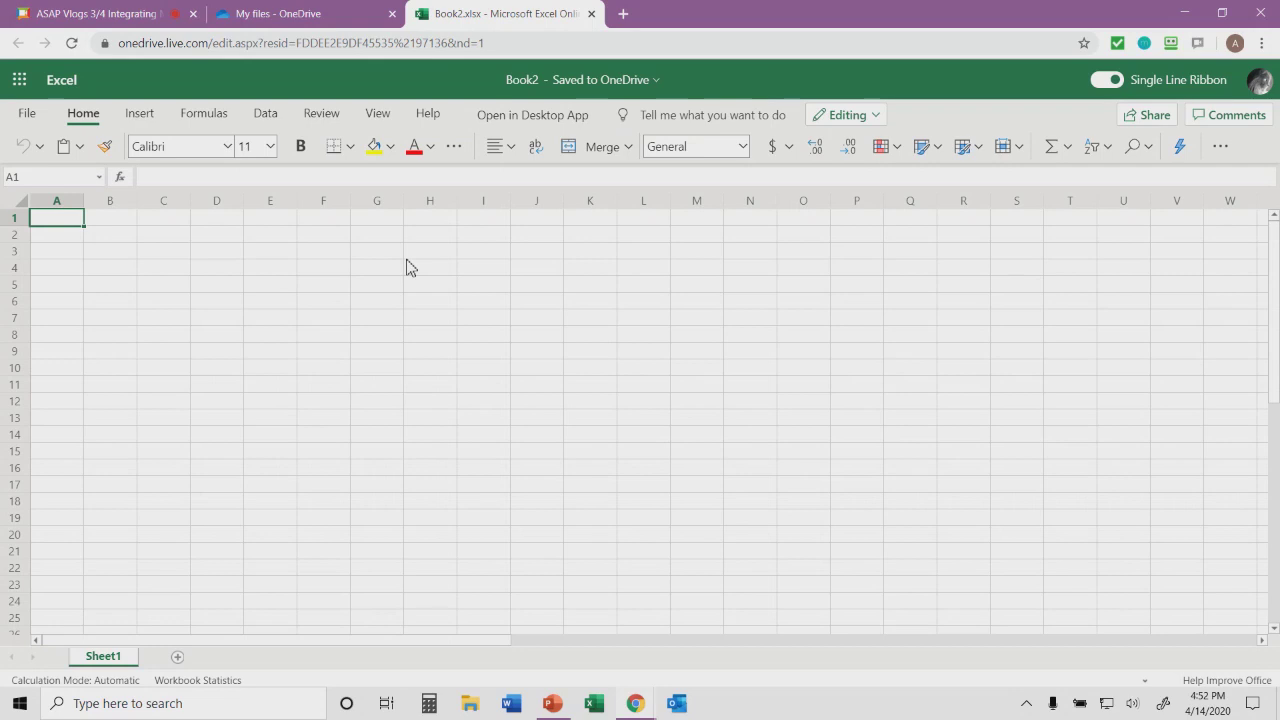
{"action": "left_click", "coordinate": [26, 112]}
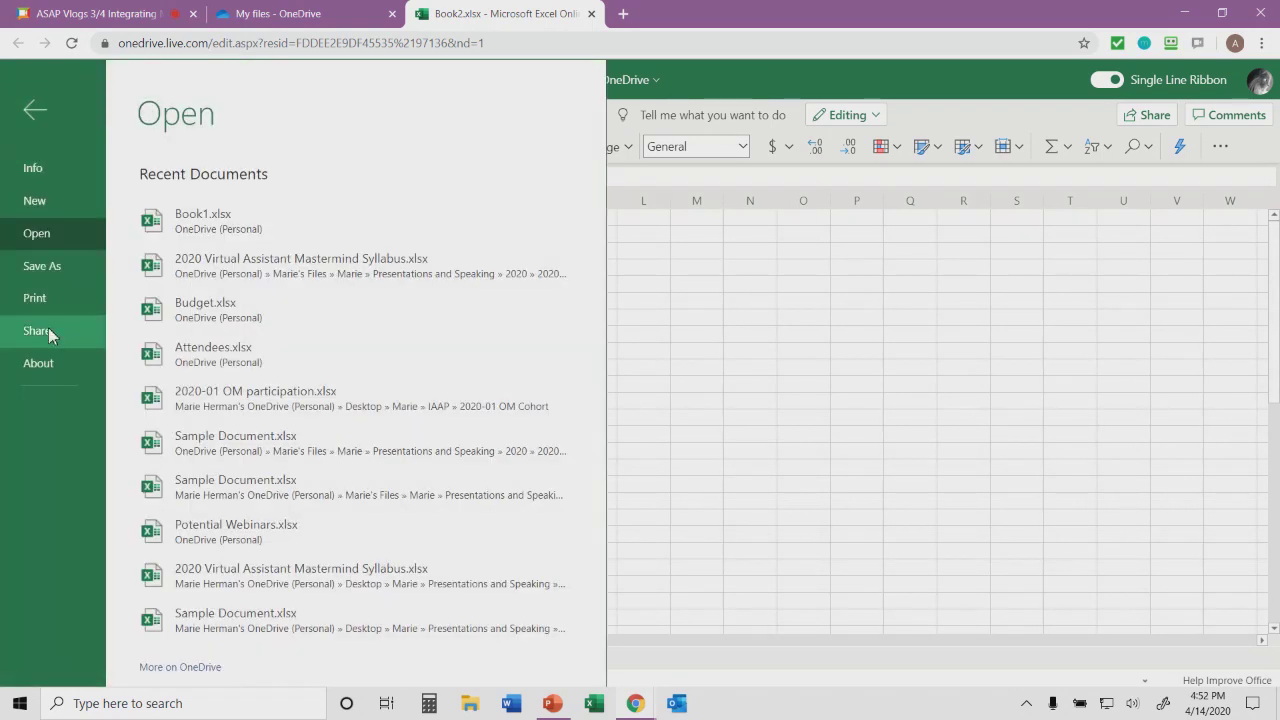
{"action": "left_click", "coordinate": [34, 110]}
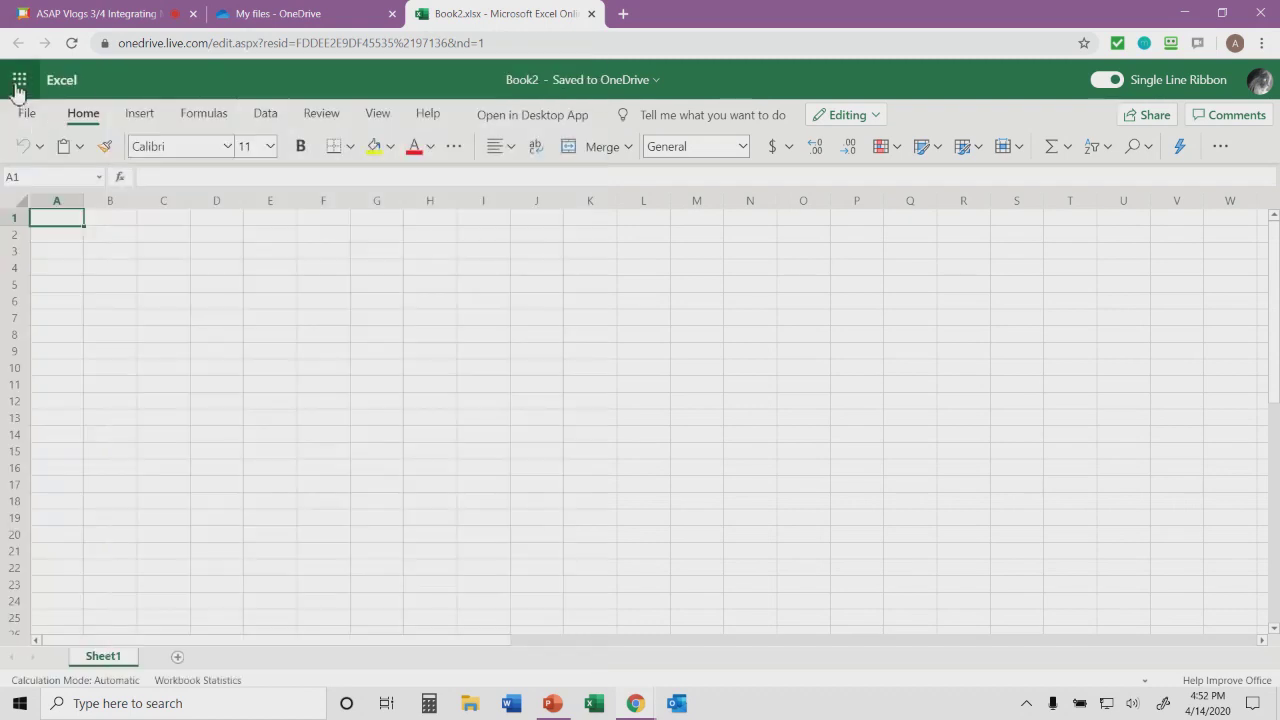
- Switch from the Book2 workbook to OneDrive via the app launcher
{"action": "left_click", "coordinate": [18, 88]}
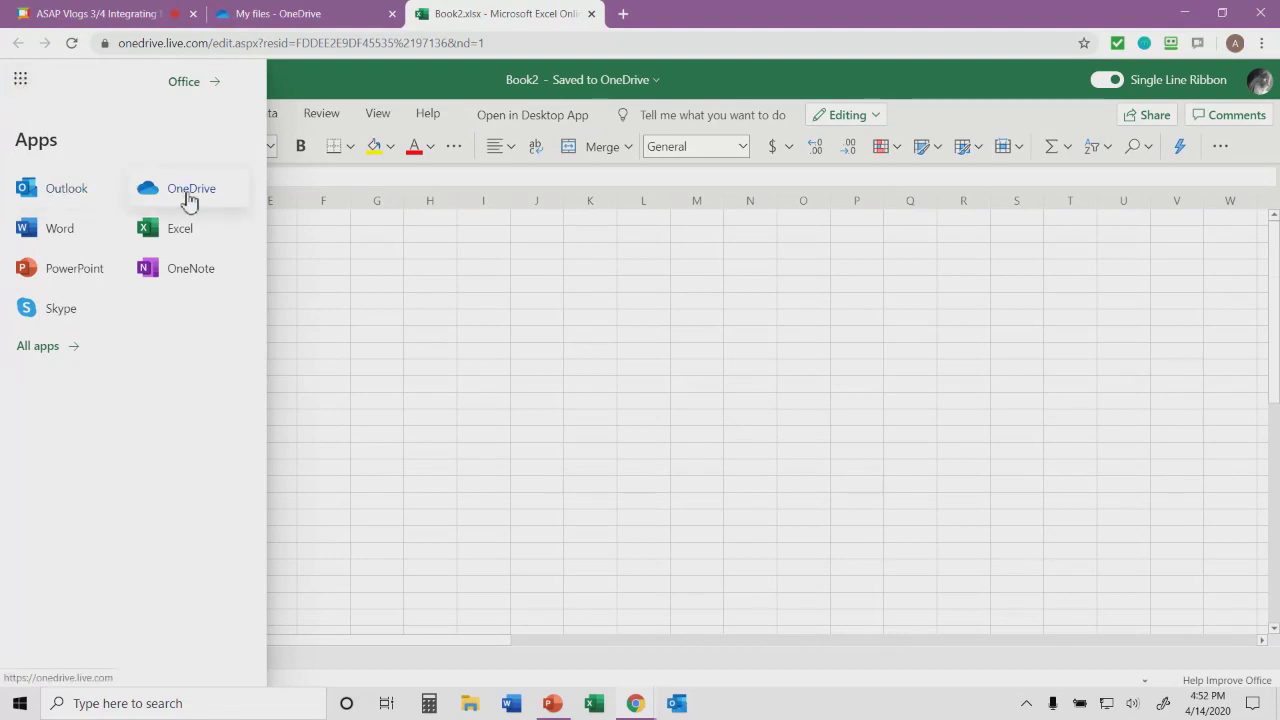
{"action": "left_click", "coordinate": [189, 200]}
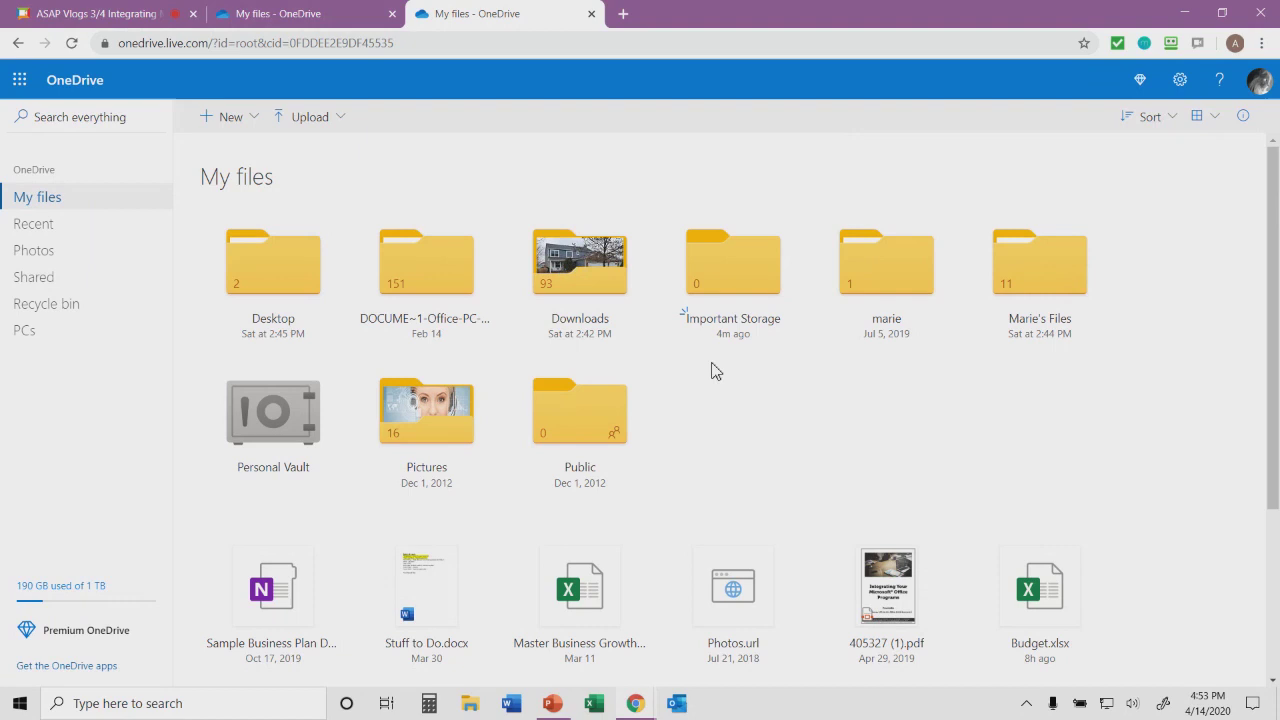
- Open OneDrive's All Photos gallery
{"action": "left_click", "coordinate": [43, 261]}
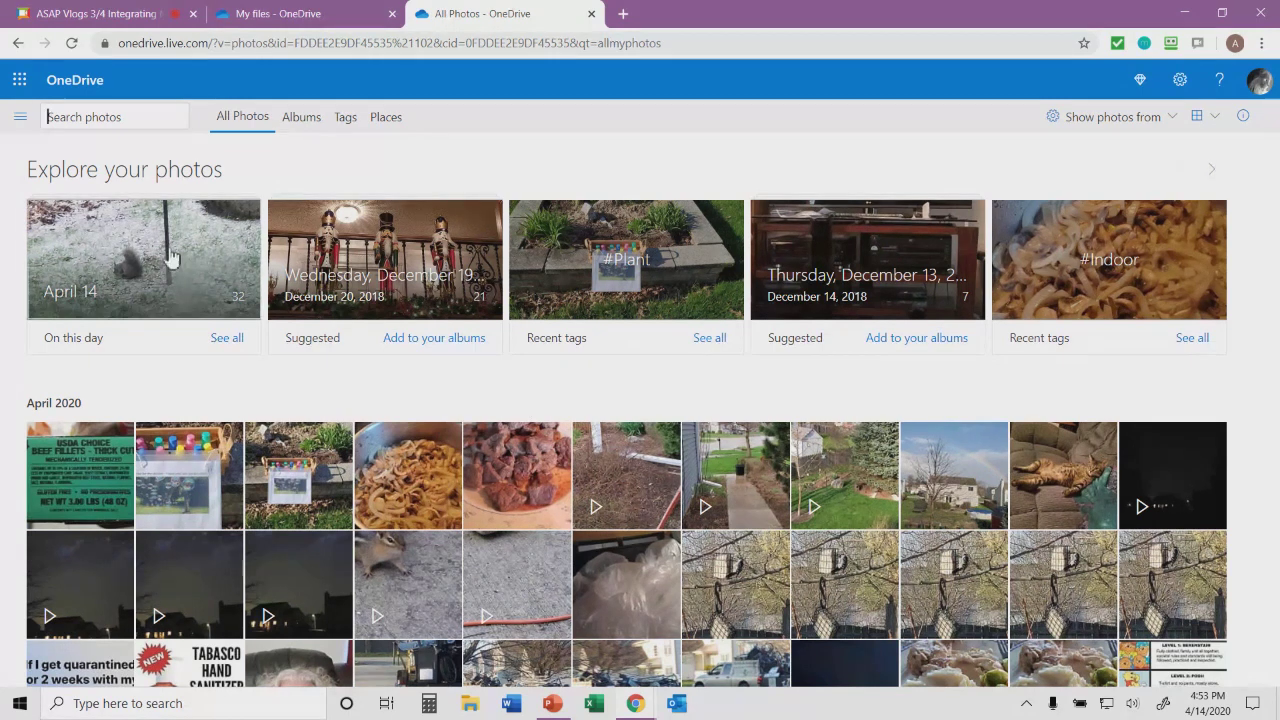
{"action": "left_click", "coordinate": [19, 120]}
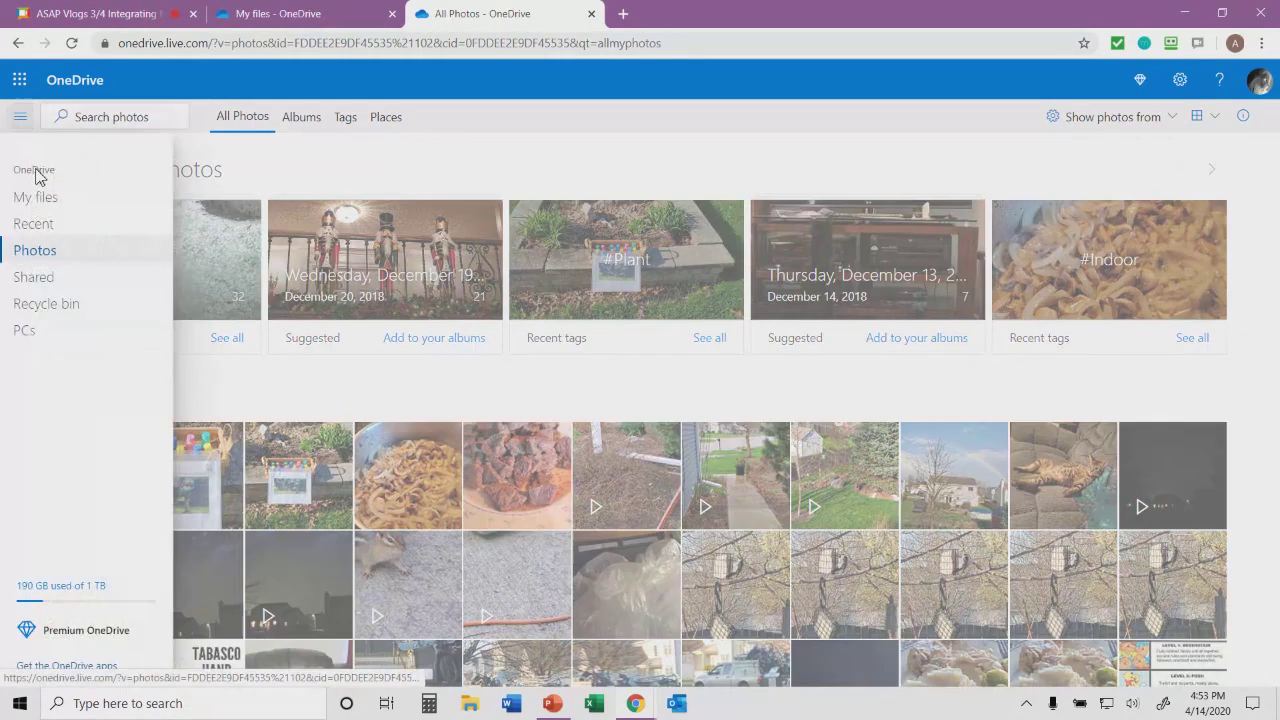
{"action": "left_click", "coordinate": [47, 200]}
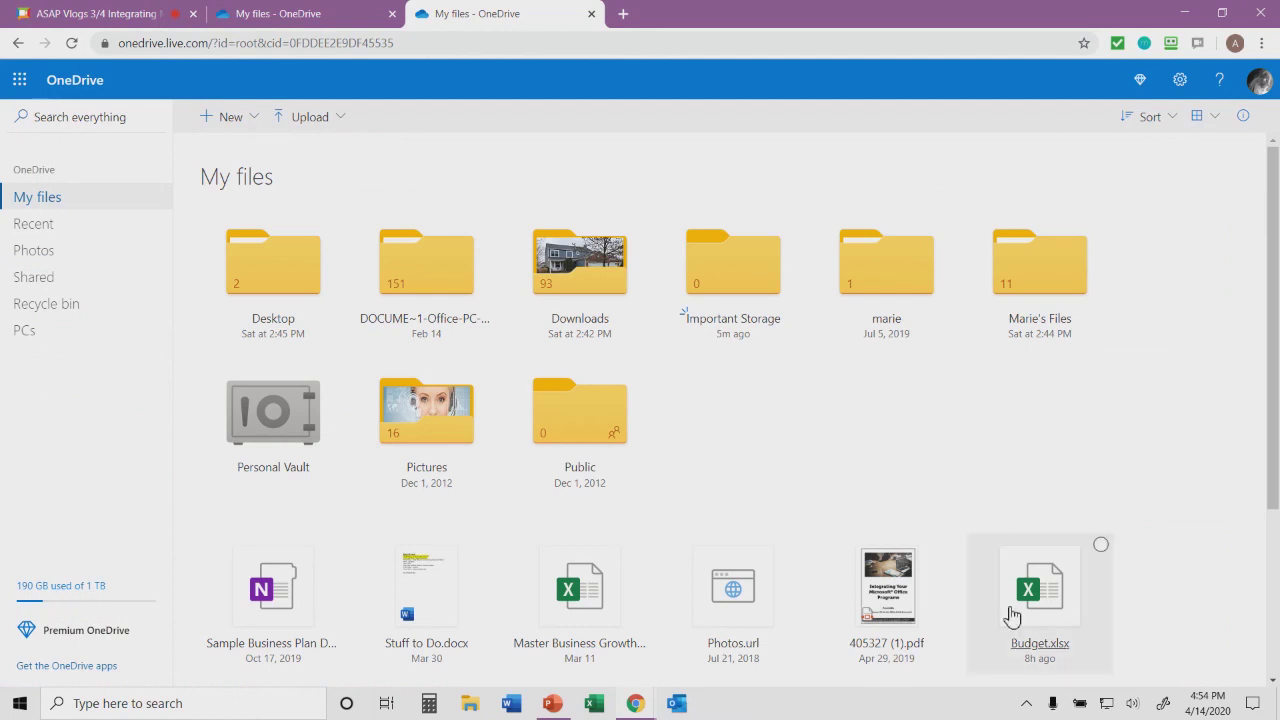
- Search Windows for 'onedrive' and launch the OneDrive app
{"action": "left_click", "coordinate": [1028, 704]}
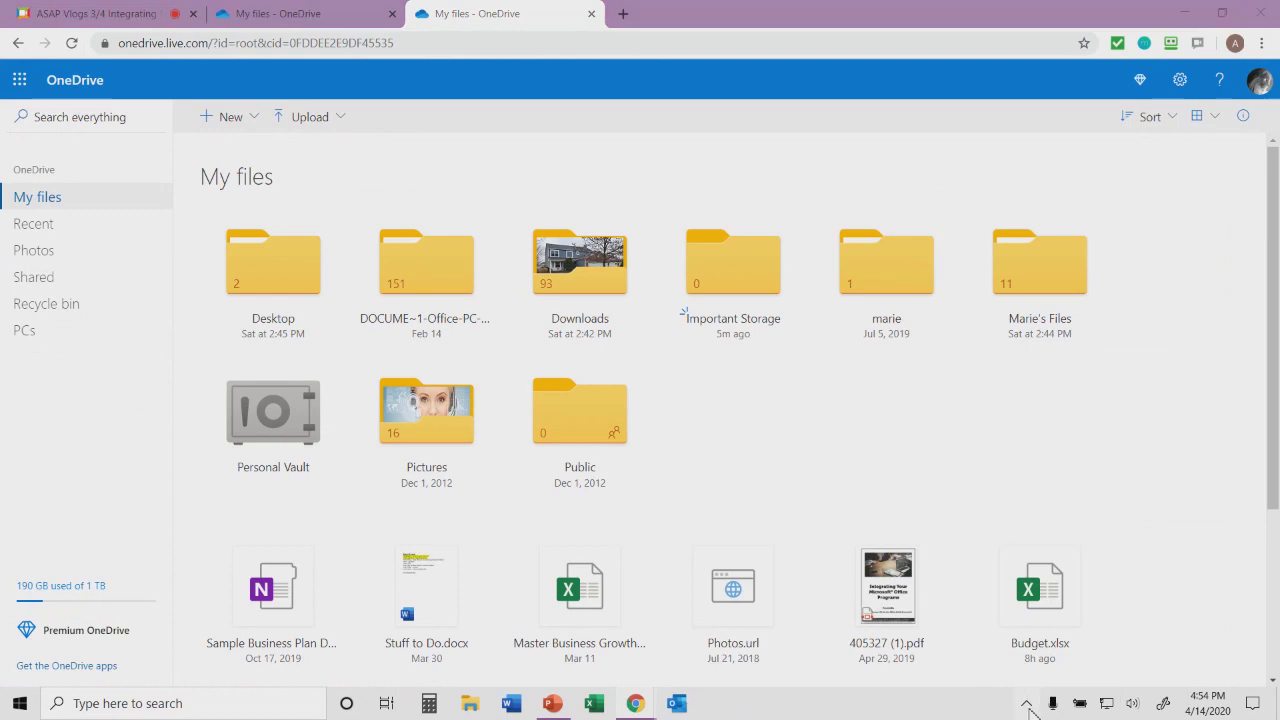
{"action": "left_click", "coordinate": [974, 526]}
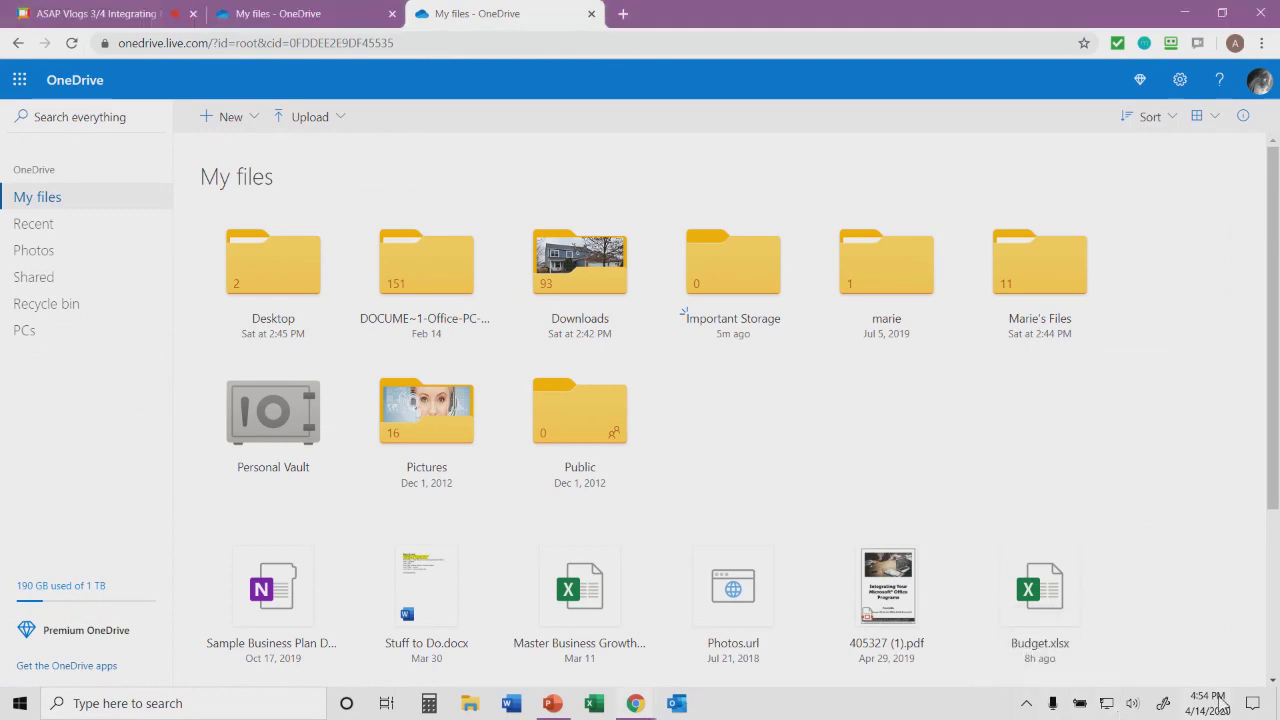
{"action": "left_click", "coordinate": [176, 706]}
{"action": "type", "text": "onedrive"}
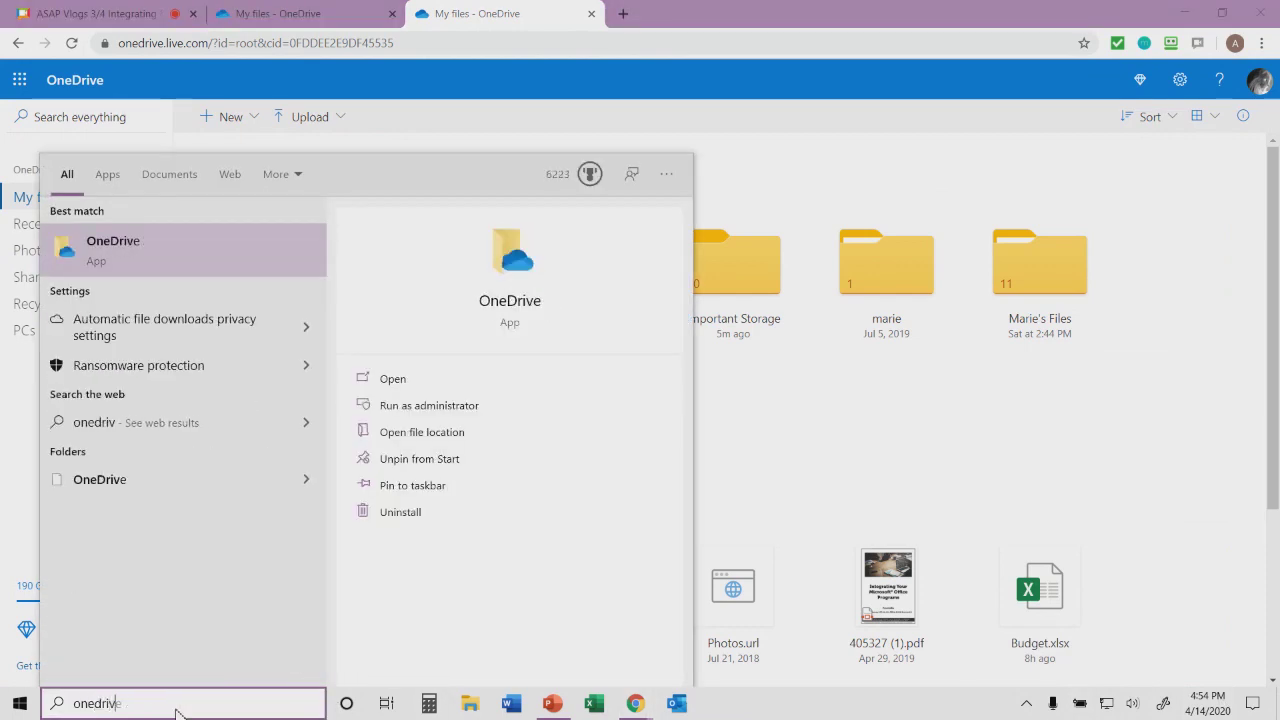
{"action": "left_click", "coordinate": [100, 250]}
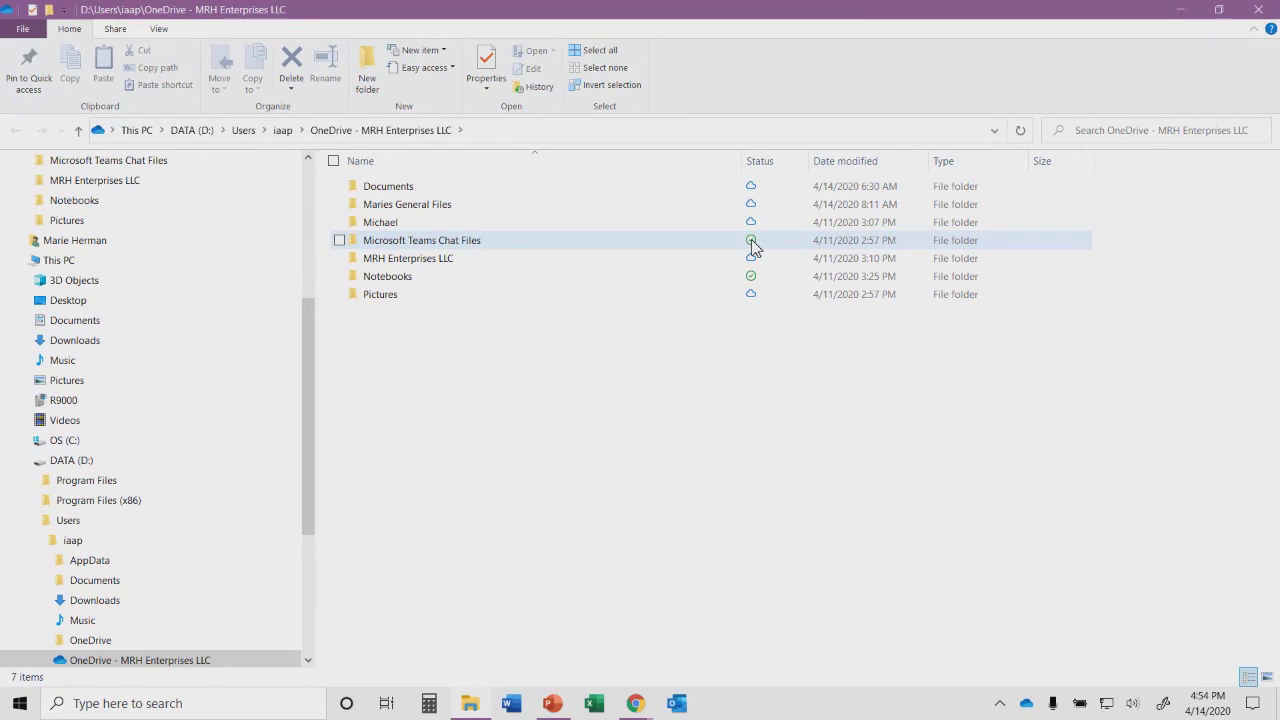
- Set the MRH Enterprises LLC folder to 'Always keep on this device'
{"action": "right_click", "coordinate": [428, 268]}
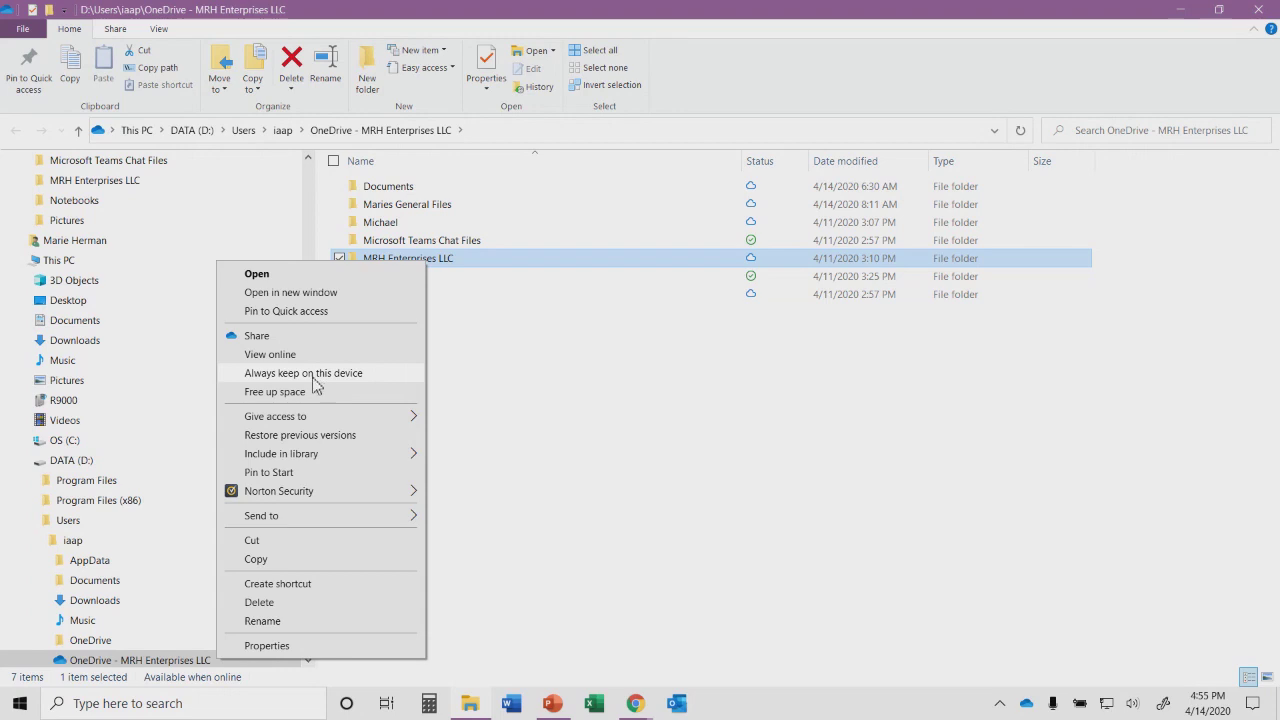
{"action": "left_click", "coordinate": [317, 375]}
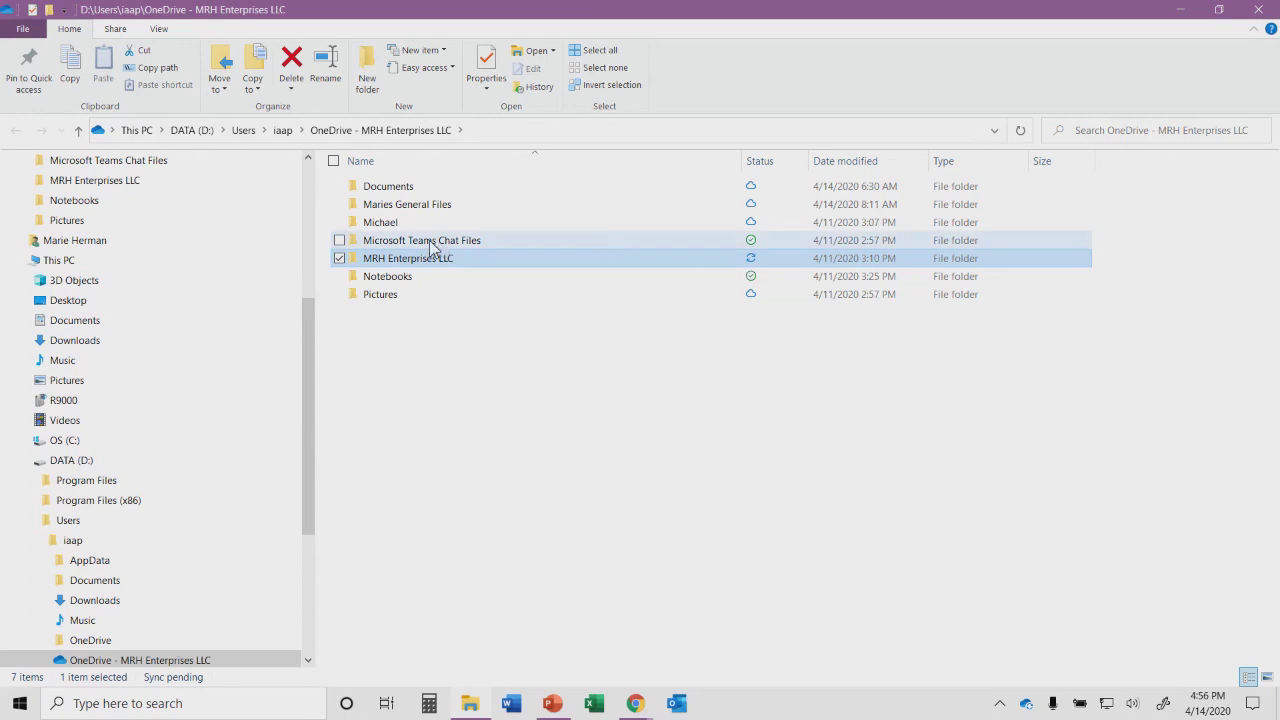
{"action": "right_click", "coordinate": [757, 263]}
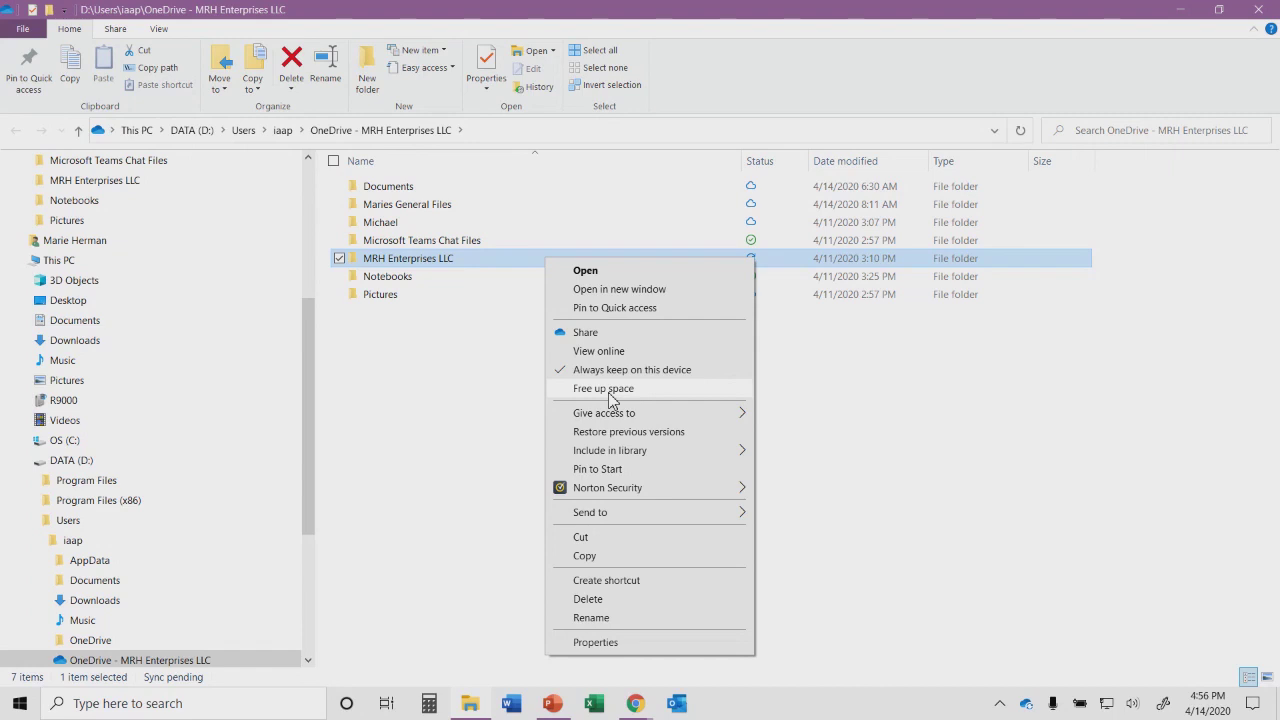
{"action": "left_click", "coordinate": [885, 447]}
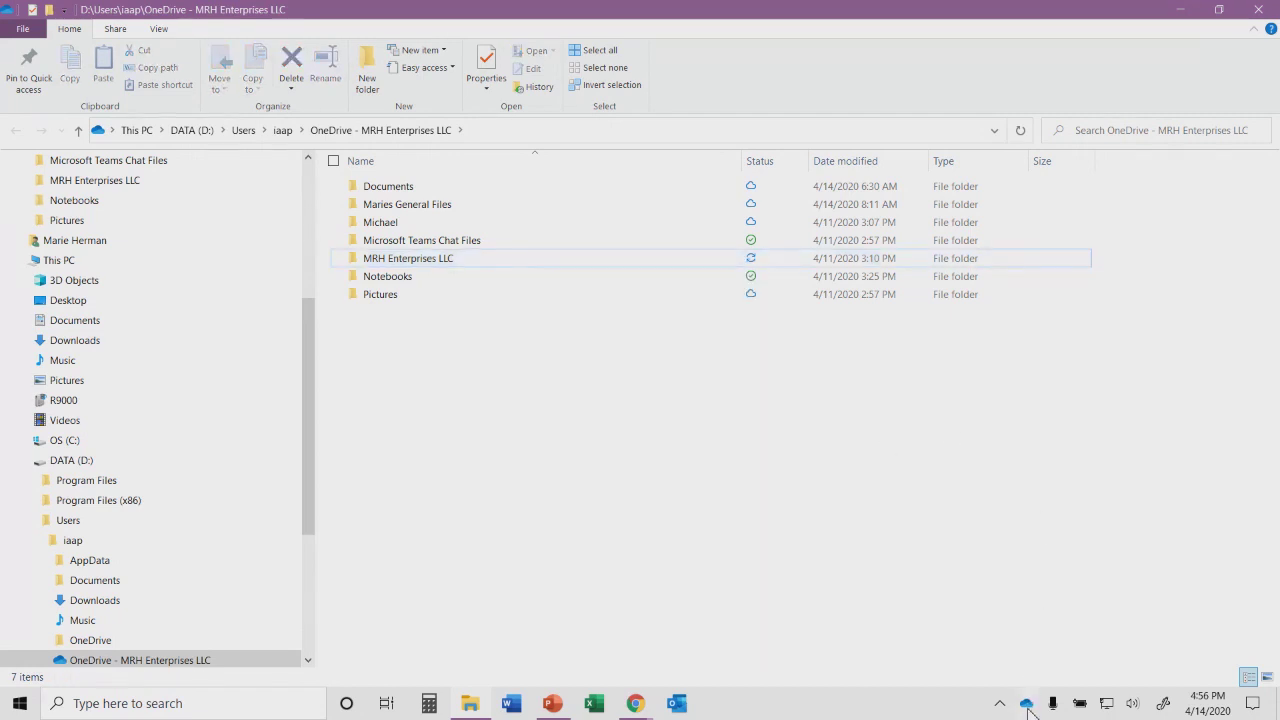
{"action": "mouse_move", "coordinate": [1030, 706]}
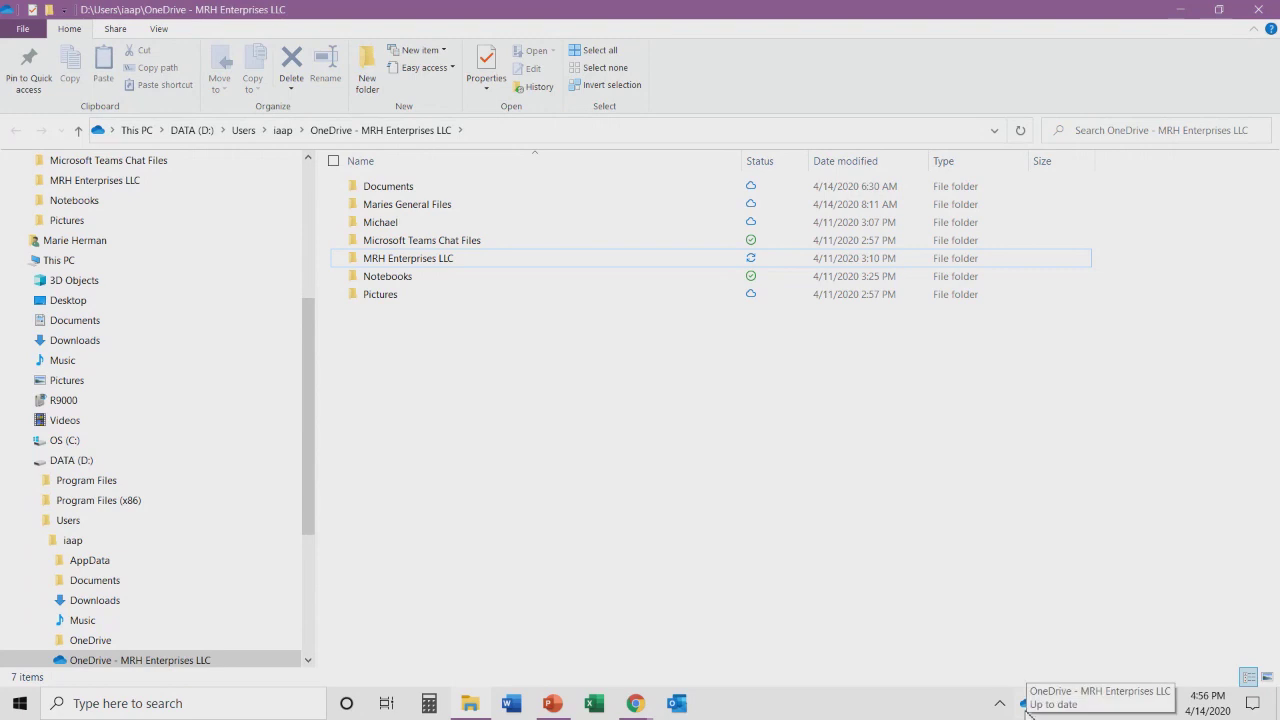
- Open the OneDrive tray flyout and expand its More options menu
{"action": "left_click", "coordinate": [1026, 708]}
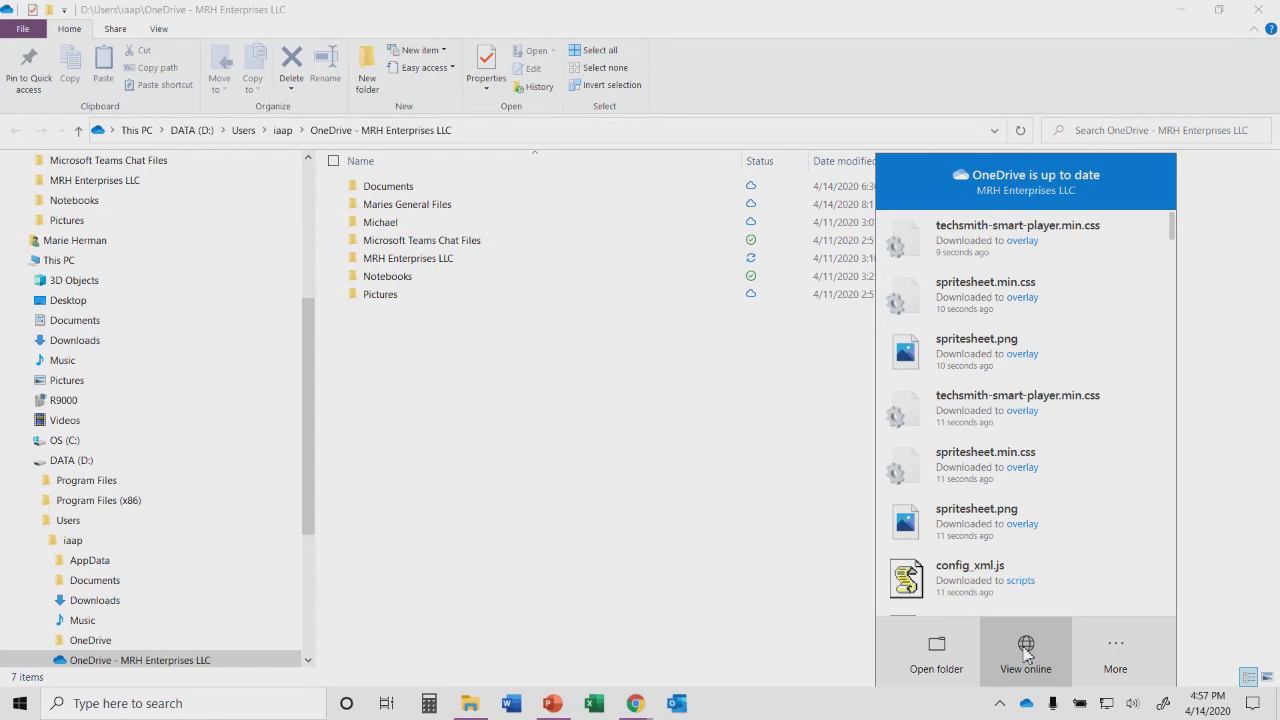
{"action": "left_click", "coordinate": [1120, 652]}
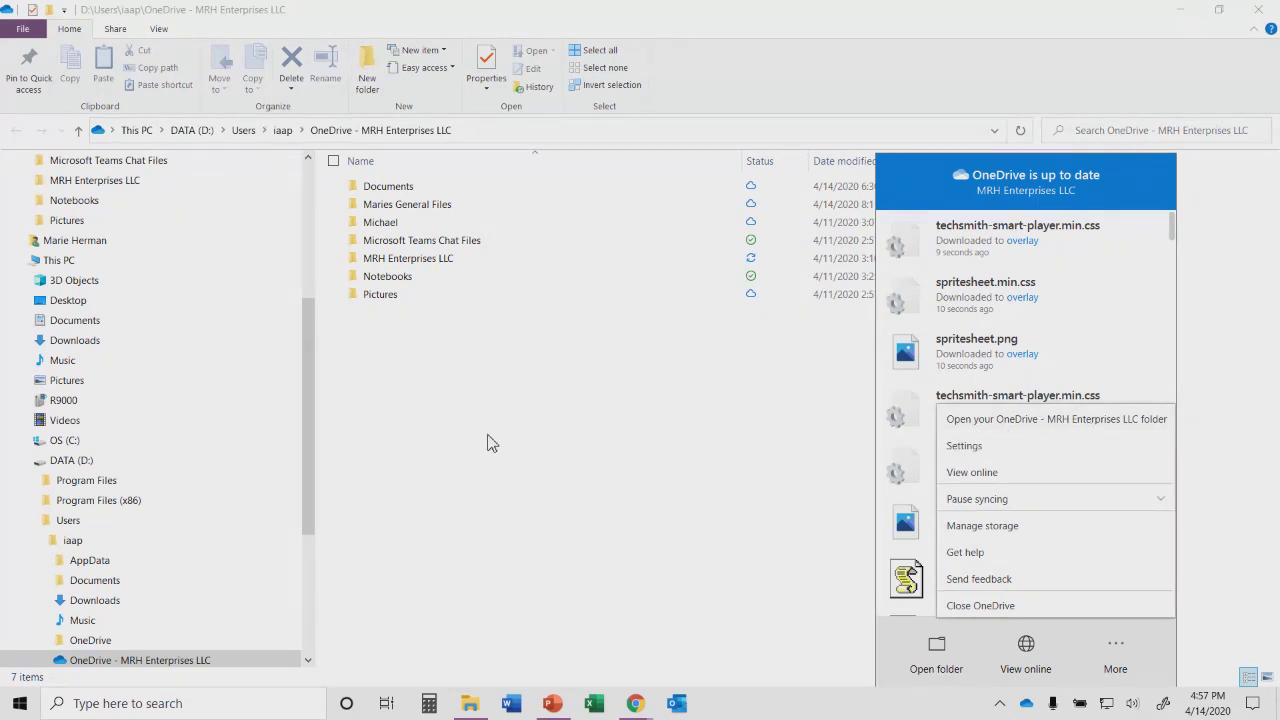
- Open OneDrive settings to the Backup page for Desktop, Documents and Pictures folders
{"action": "left_click", "coordinate": [965, 446]}
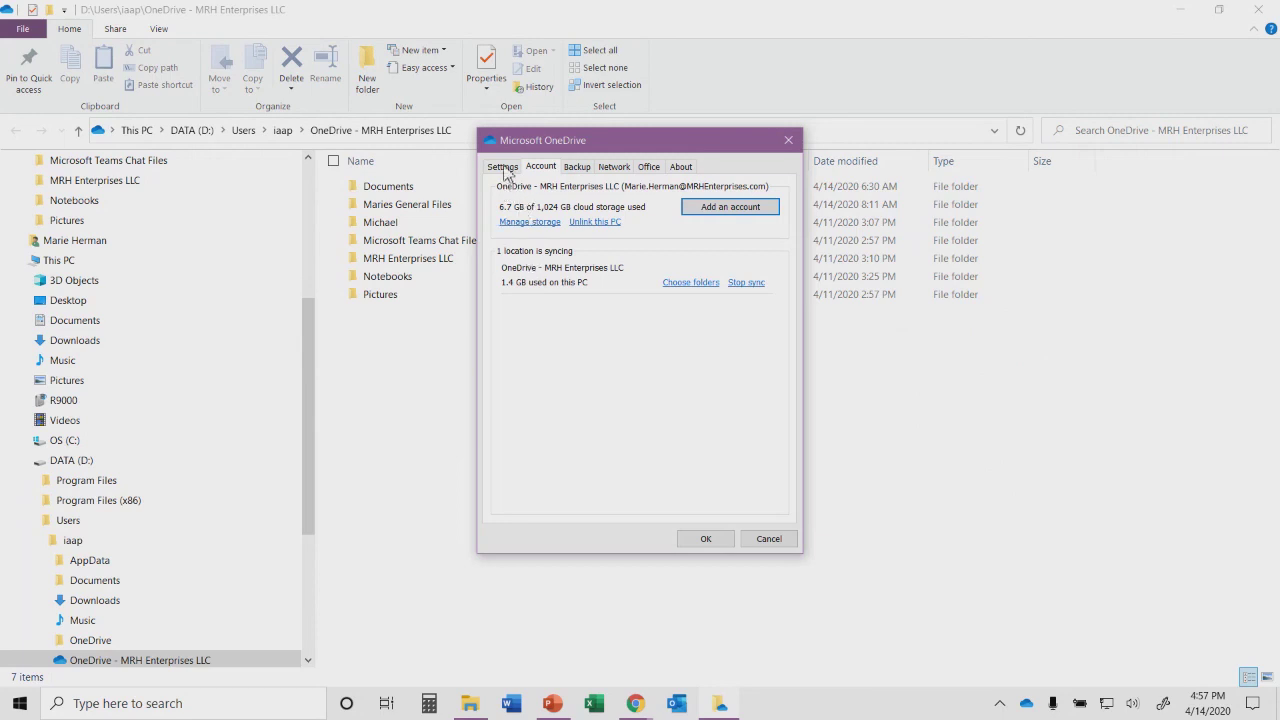
{"action": "left_click", "coordinate": [578, 168]}
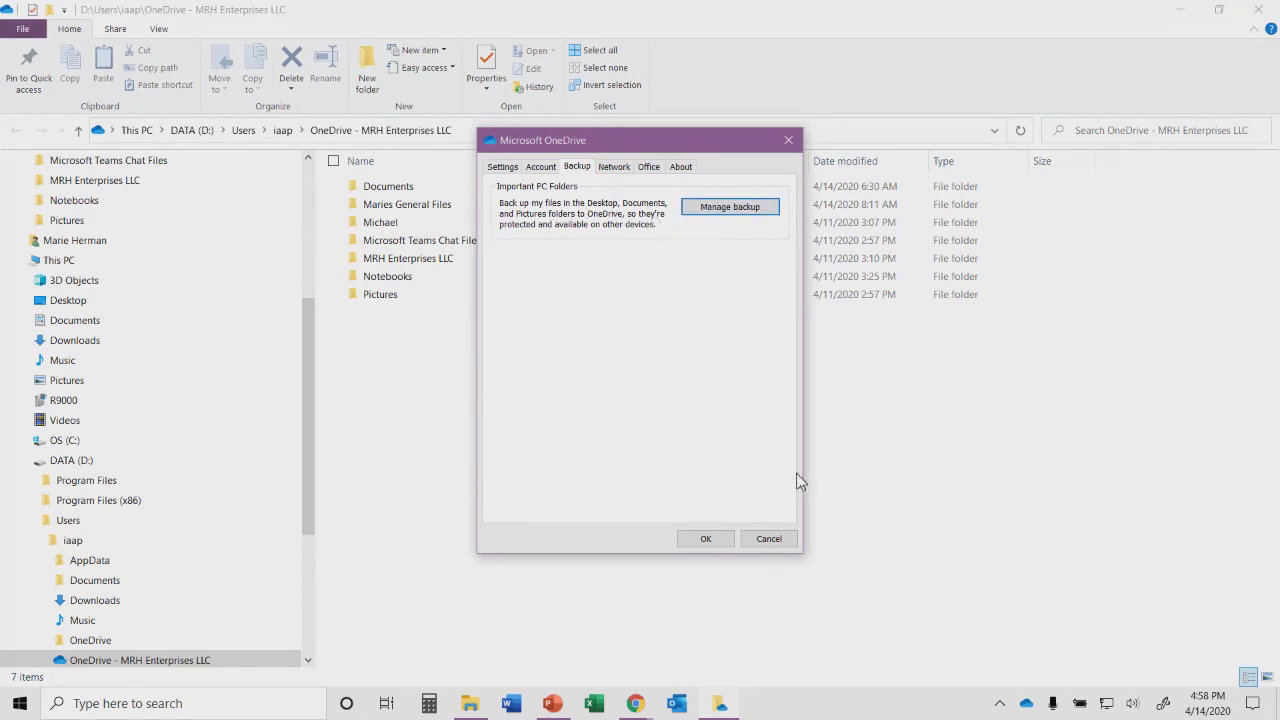
- Cancel the OneDrive settings window without changes, returning to the OneDrive folder in File Explorer
{"action": "left_click", "coordinate": [775, 541]}
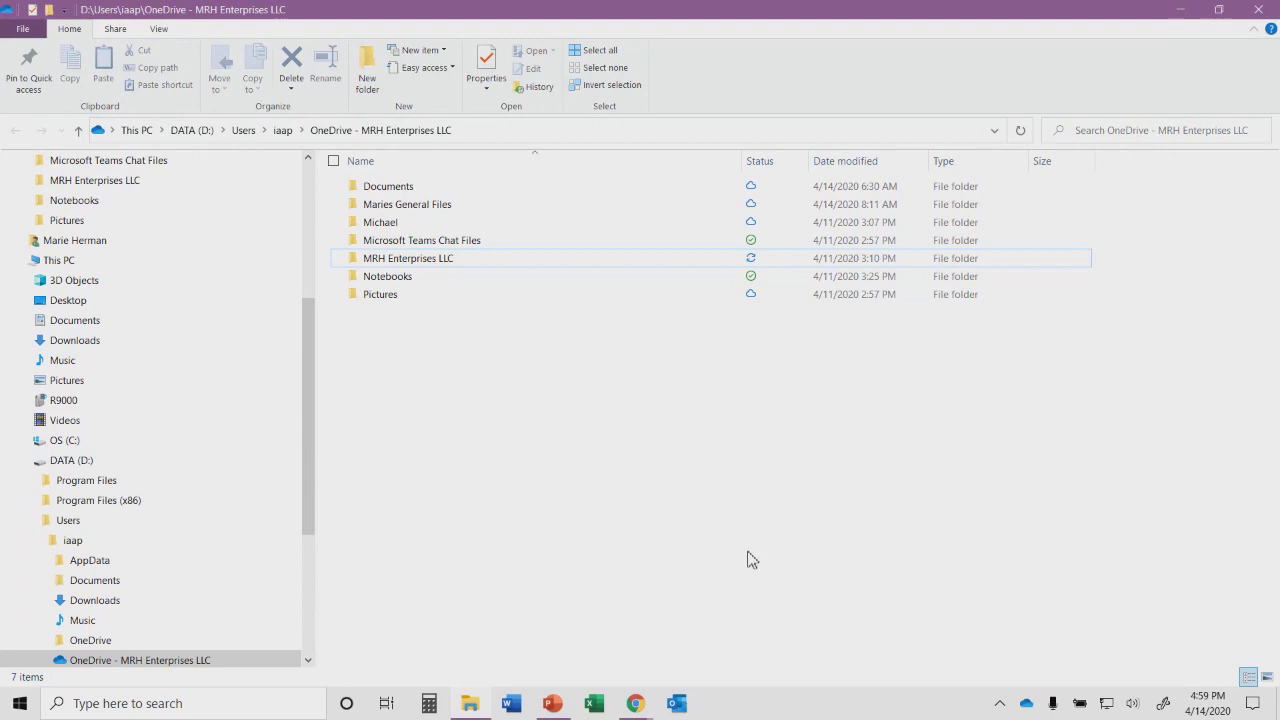
{"action": "mouse_move", "coordinate": [645, 708]}
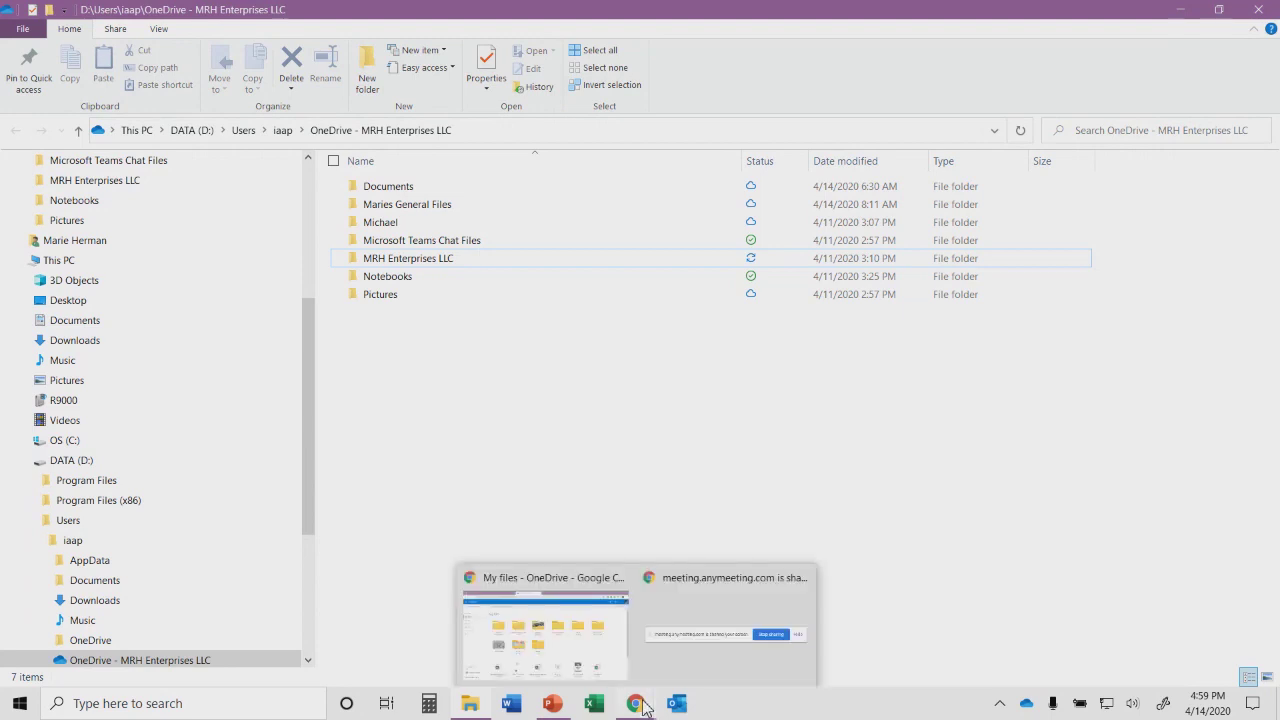